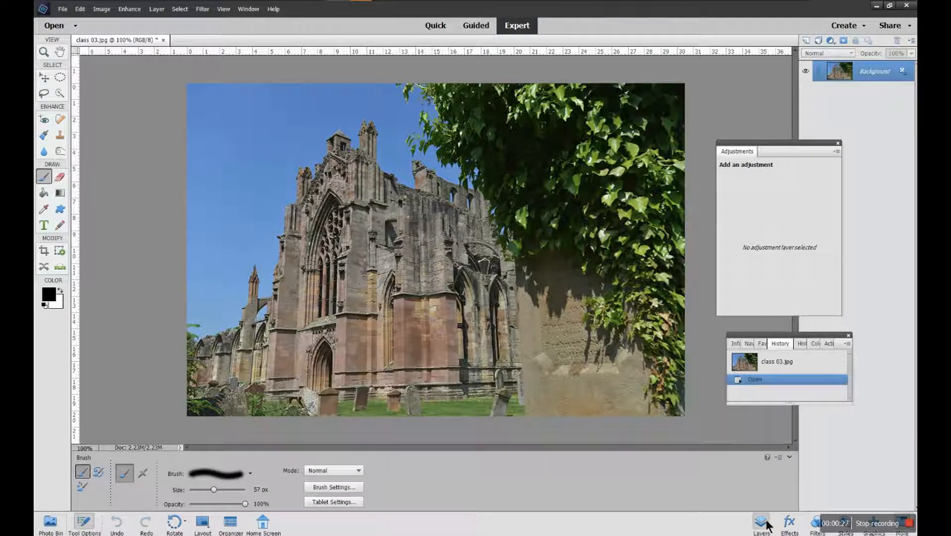
- Add an Invert adjustment layer above the Background layer
left_click(254, 10)
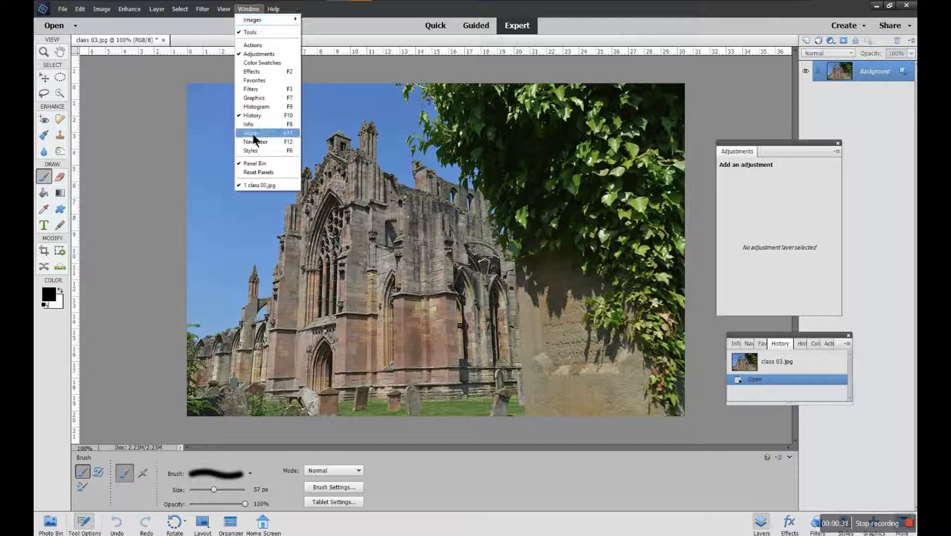
left_click(831, 42)
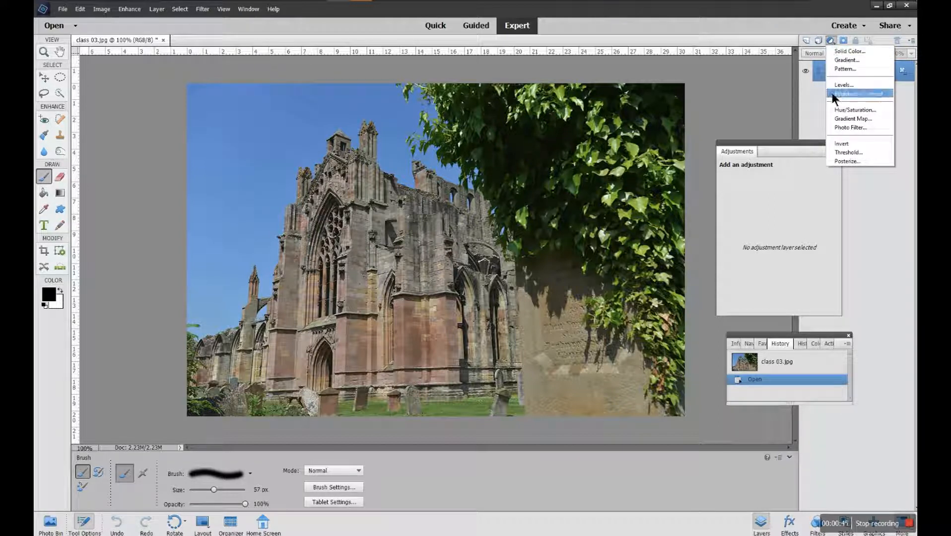
left_click(842, 143)
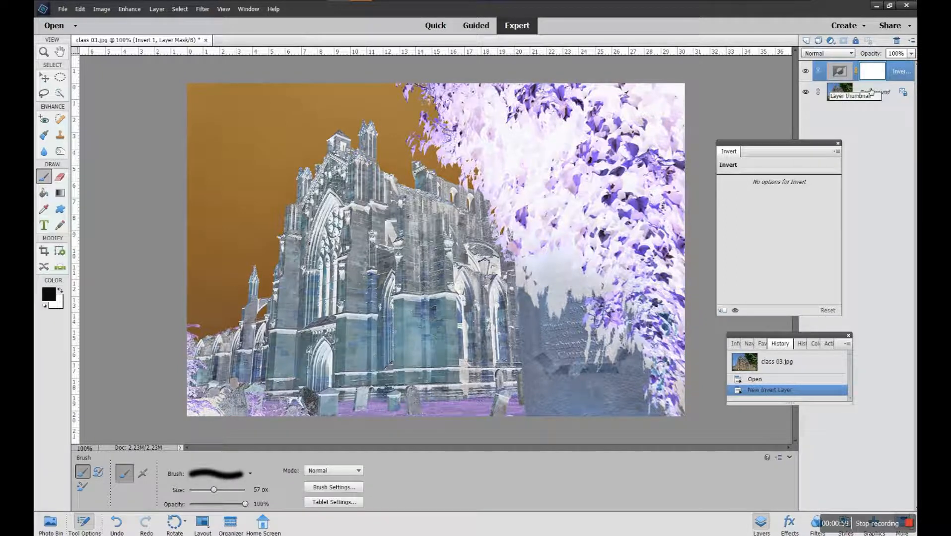
left_click(830, 42)
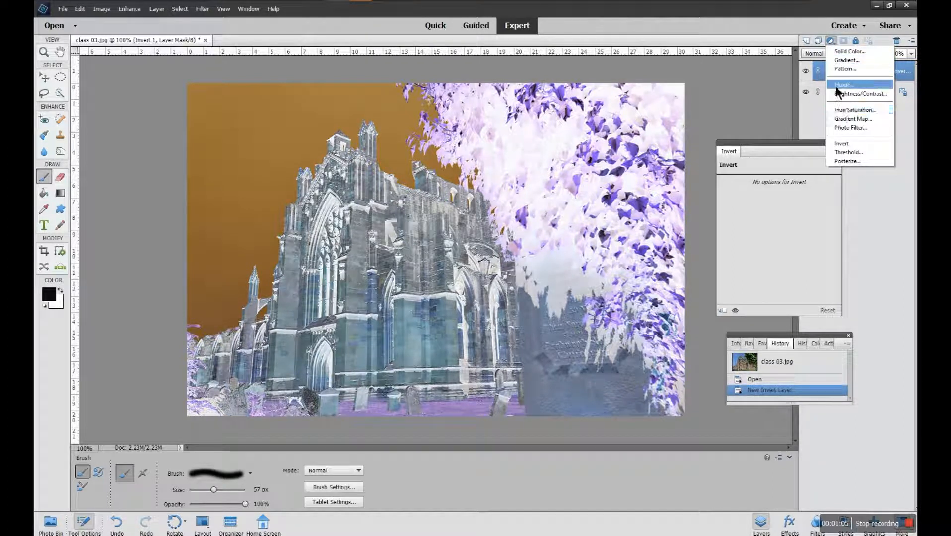
left_click(843, 69)
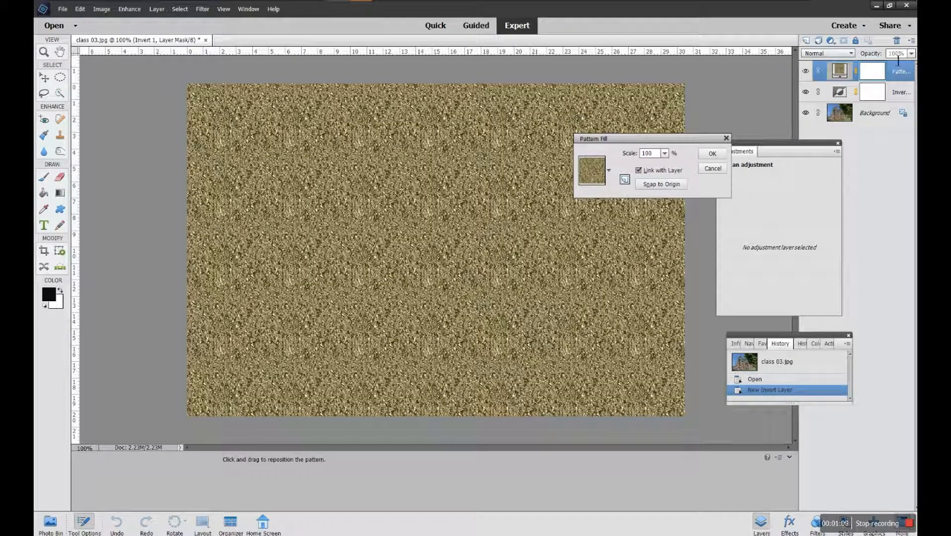
left_click(712, 169)
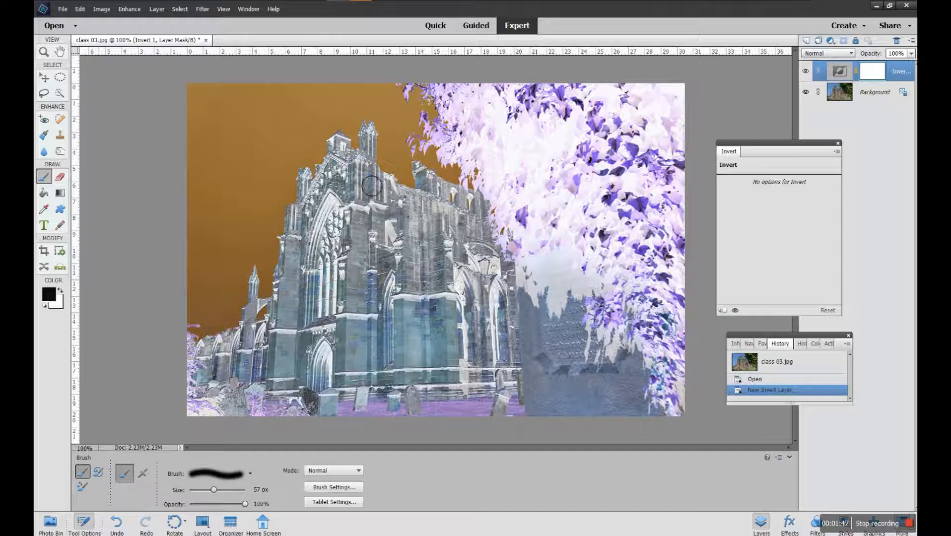
- Brush the Invert layer's mask over the sky in black and partly back in white, and delete the Invert layer
mouse_move(374, 166)
left_mouse_down()
mouse_move(359, 147)
mouse_move(340, 158)
mouse_move(312, 192)
mouse_move(287, 288)
mouse_move(272, 294)
mouse_move(265, 283)
mouse_move(261, 312)
mouse_move(209, 339)
mouse_move(243, 322)
mouse_move(257, 294)
mouse_move(248, 288)
mouse_move(221, 324)
mouse_move(276, 264)
mouse_move(277, 281)
mouse_move(295, 208)
mouse_move(326, 147)
mouse_move(371, 148)
mouse_move(376, 128)
mouse_move(391, 136)
mouse_move(397, 183)
mouse_move(414, 190)
mouse_move(415, 144)
mouse_move(397, 176)
mouse_move(421, 138)
mouse_move(445, 133)
mouse_move(404, 182)
mouse_move(441, 164)
mouse_move(432, 158)
mouse_move(470, 186)
mouse_move(422, 195)
mouse_move(449, 119)
mouse_move(404, 127)
mouse_move(412, 116)
mouse_move(403, 112)
mouse_move(294, 110)
mouse_move(431, 104)
mouse_move(194, 105)
mouse_move(313, 110)
mouse_move(205, 110)
mouse_move(188, 334)
mouse_move(198, 329)
mouse_move(206, 239)
mouse_move(199, 147)
mouse_move(219, 128)
mouse_move(391, 132)
mouse_move(214, 120)
left_mouse_up()
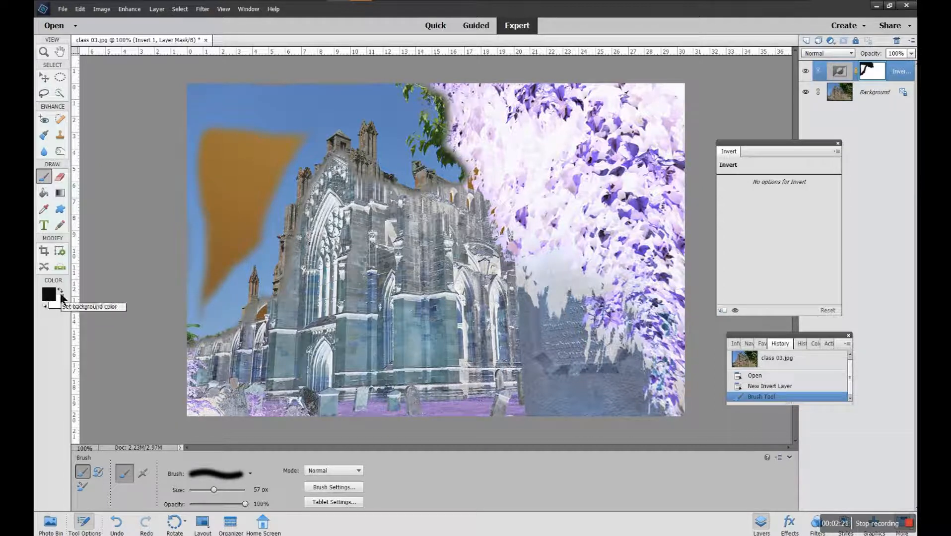
left_click(60, 293)
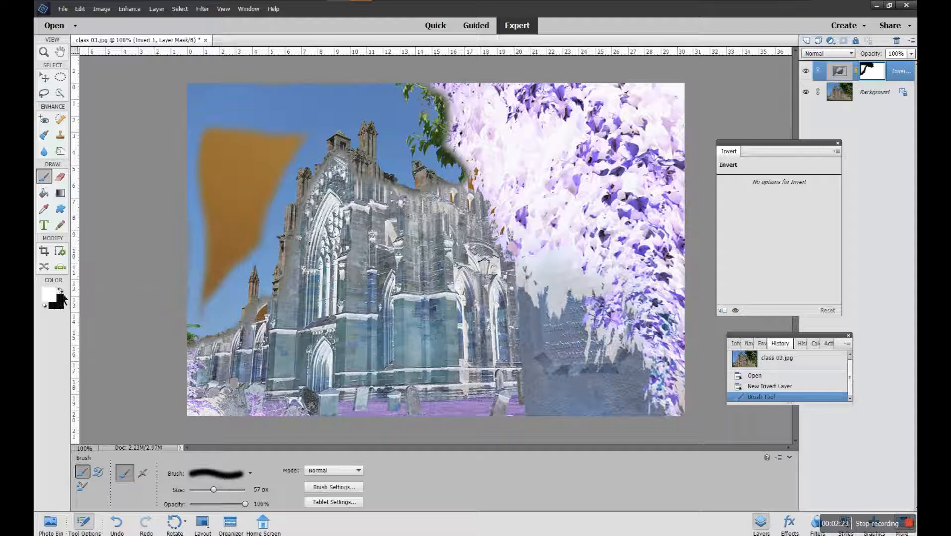
mouse_move(315, 131)
left_mouse_down()
mouse_move(225, 144)
mouse_move(314, 144)
mouse_move(227, 120)
mouse_move(321, 108)
mouse_move(233, 99)
mouse_move(443, 100)
mouse_move(330, 101)
mouse_move(256, 121)
mouse_move(401, 119)
mouse_move(237, 128)
mouse_move(194, 102)
mouse_move(224, 115)
mouse_move(213, 100)
mouse_move(197, 127)
mouse_move(216, 186)
mouse_move(219, 133)
mouse_move(213, 114)
mouse_move(194, 158)
mouse_move(219, 269)
mouse_move(215, 184)
mouse_move(201, 349)
mouse_move(219, 272)
mouse_move(205, 347)
mouse_move(248, 283)
mouse_move(213, 307)
left_mouse_up()
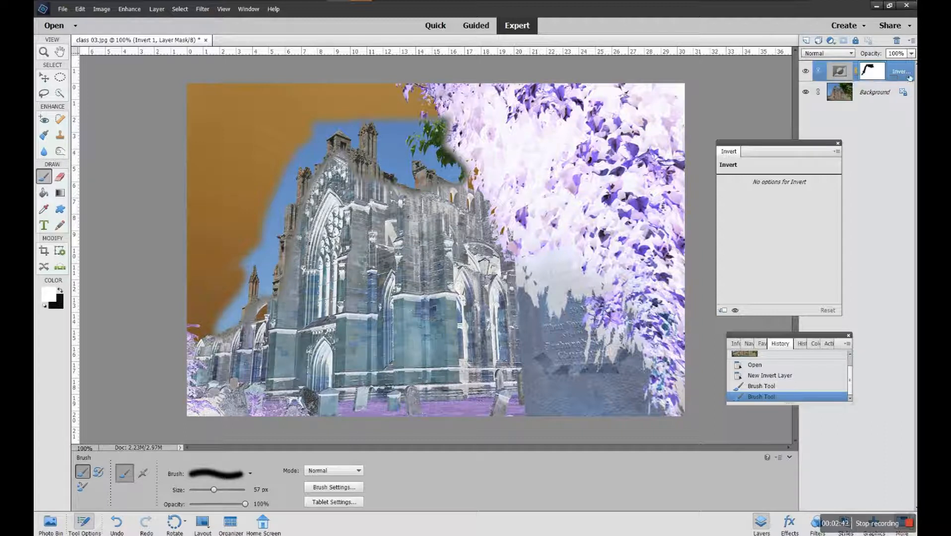
left_click_drag(909, 74, 896, 41)
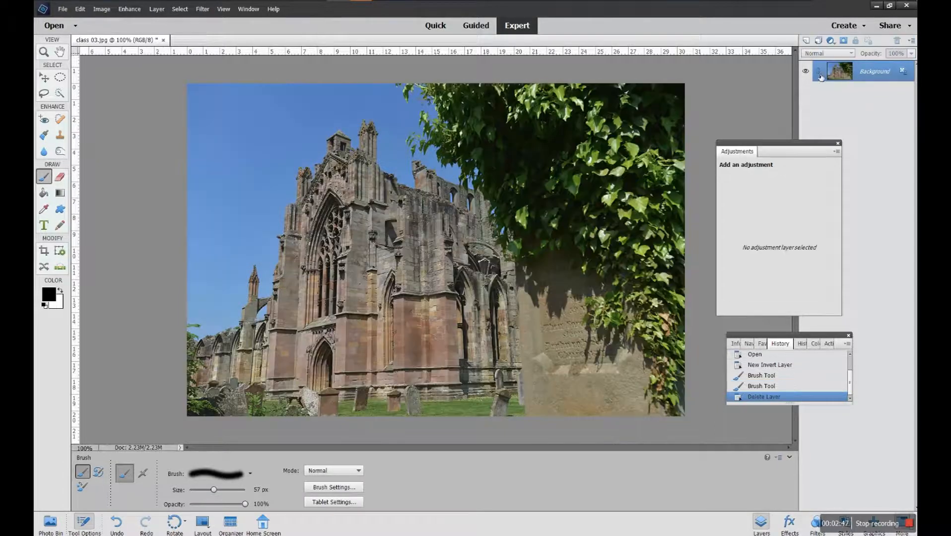
- Duplicate the Background layer as "Background copy" in the same document
right_click(869, 73)
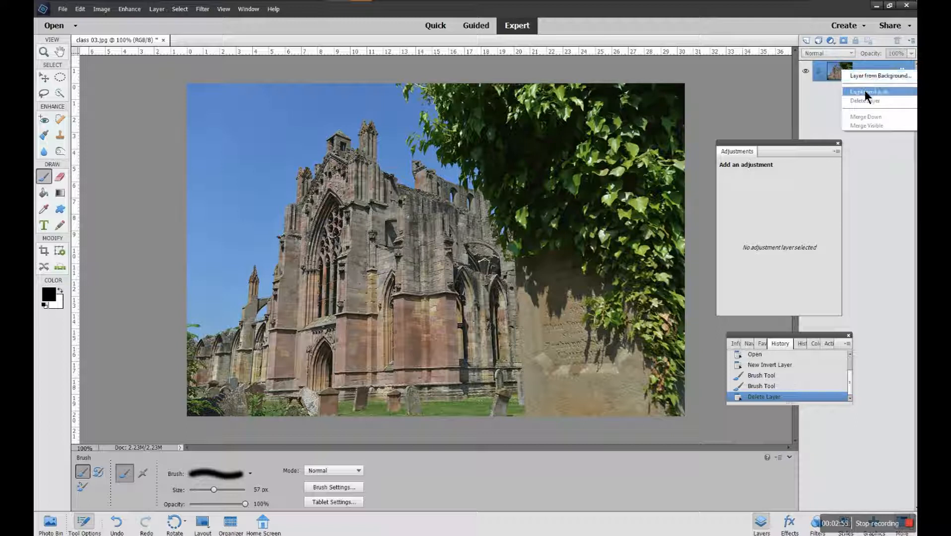
left_click(865, 91)
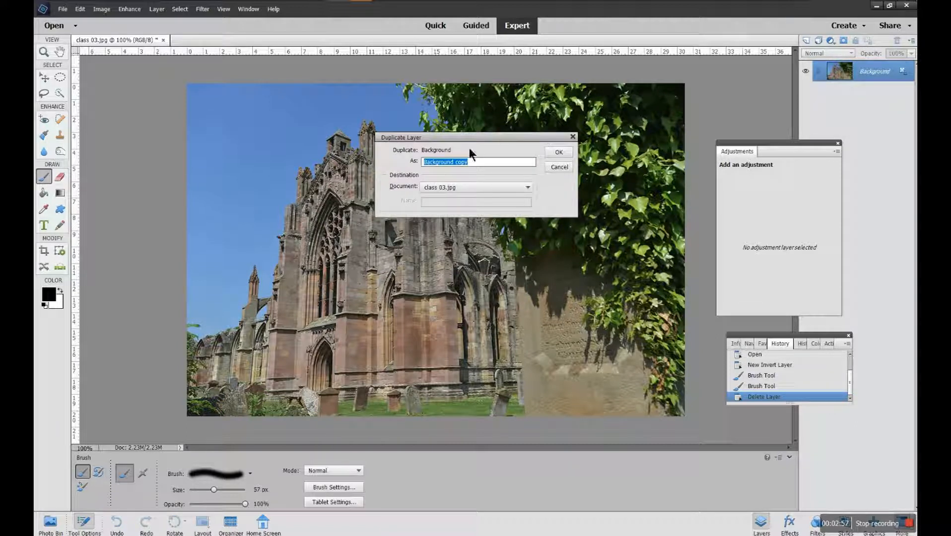
left_click(552, 155)
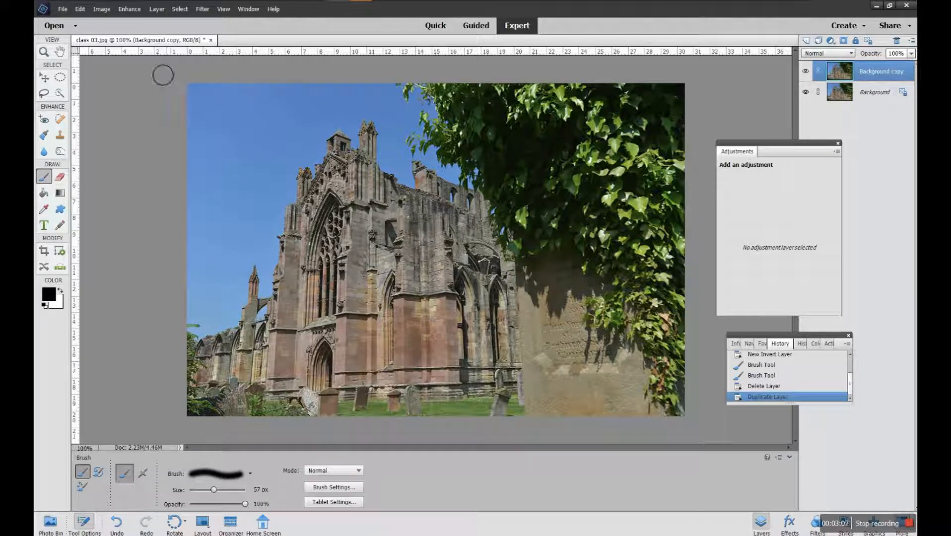
- Convert the Background copy layer to black and white using the Scenic Landscape style
left_click(130, 10)
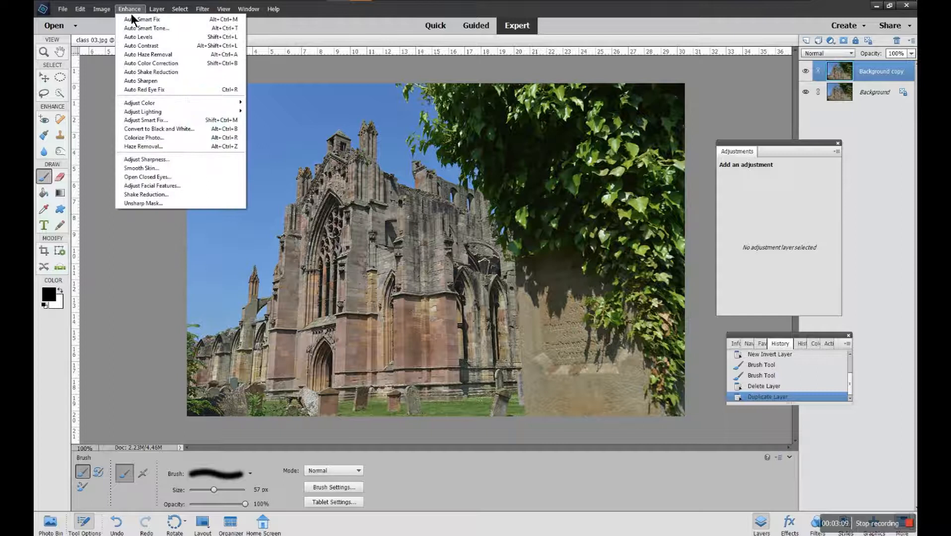
left_click(145, 130)
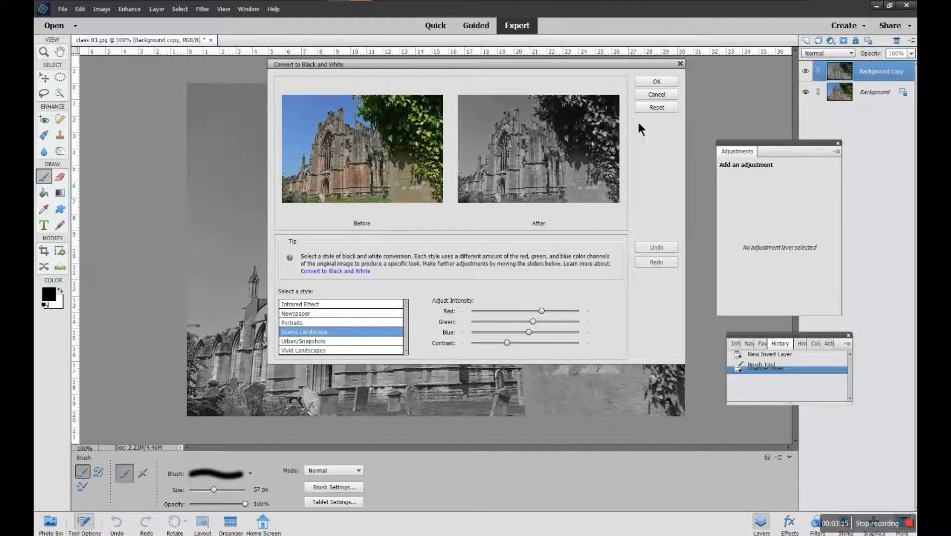
left_click(650, 82)
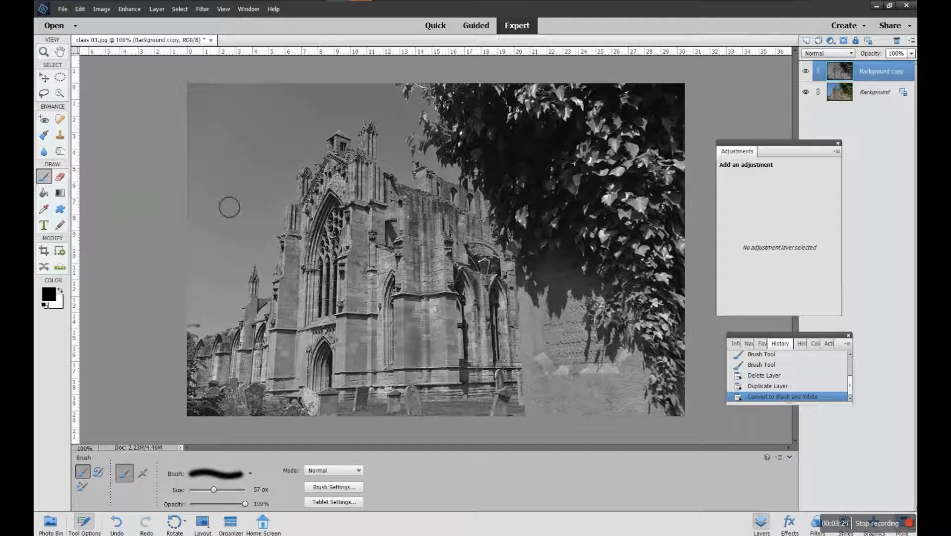
- Erase the central area of the black-and-white layer with a 488 px eraser and undo both erasures
left_click(58, 179)
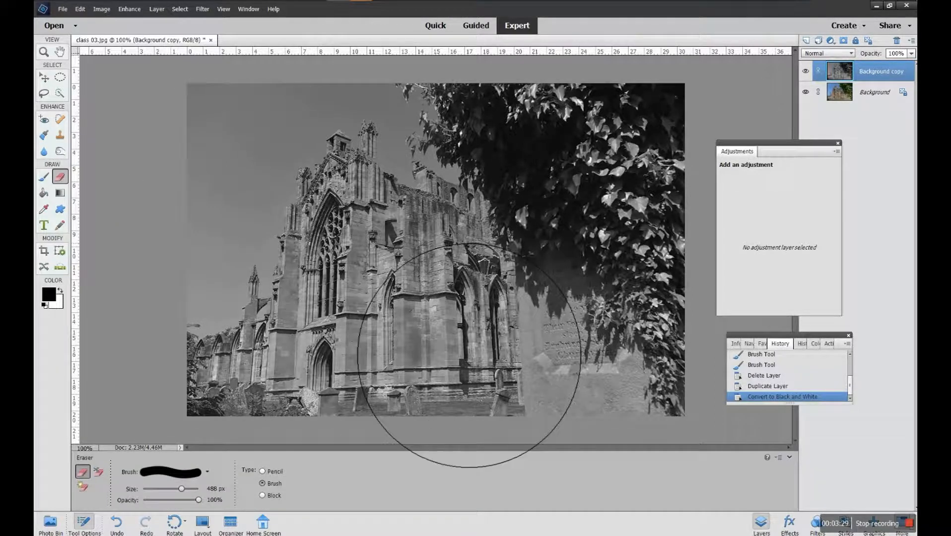
mouse_move(352, 239)
left_mouse_down()
mouse_move(348, 251)
mouse_move(365, 266)
mouse_move(377, 255)
left_mouse_up()
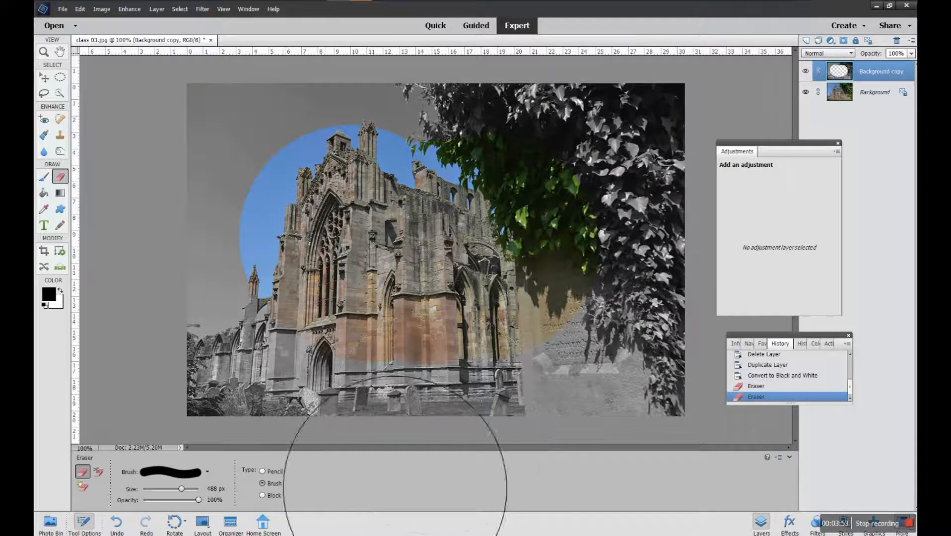
left_click(118, 522)
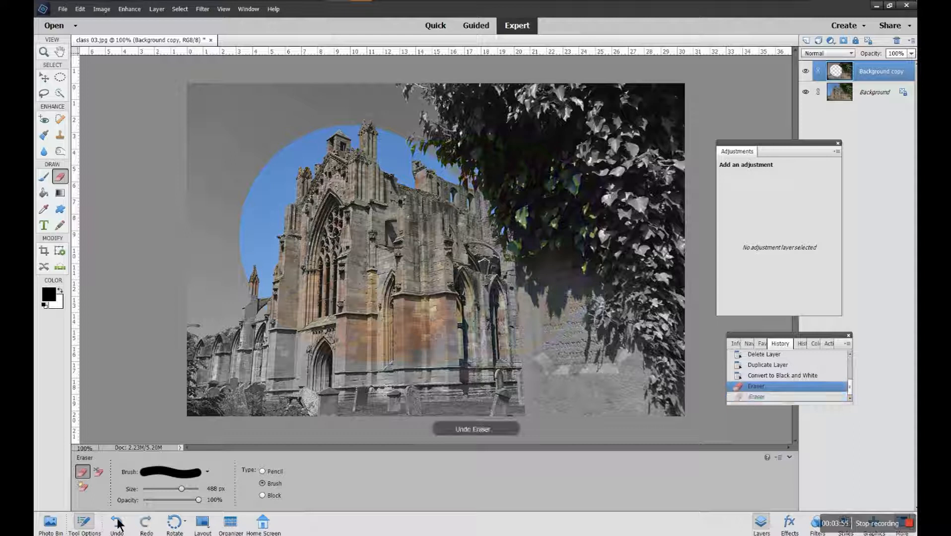
left_click(118, 522)
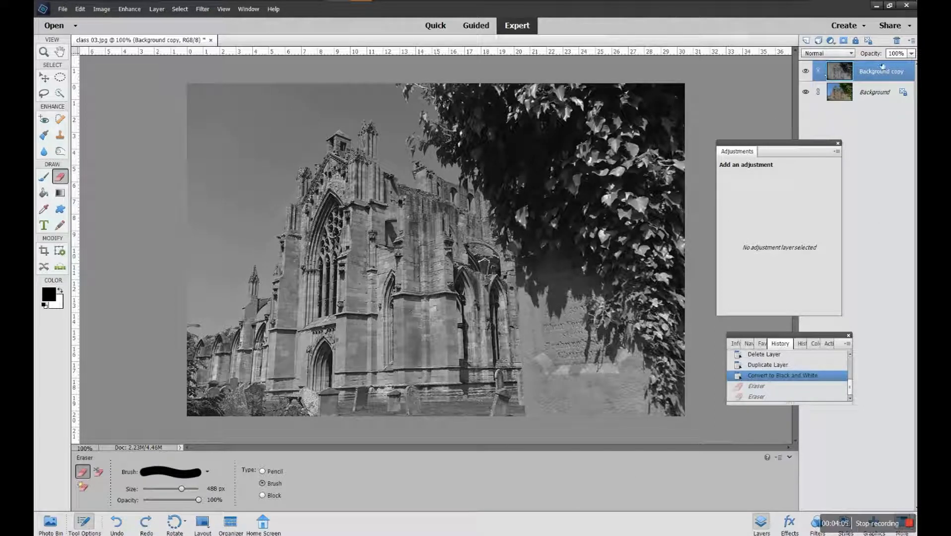
- Add a layer mask to the Background copy layer
left_click(843, 42)
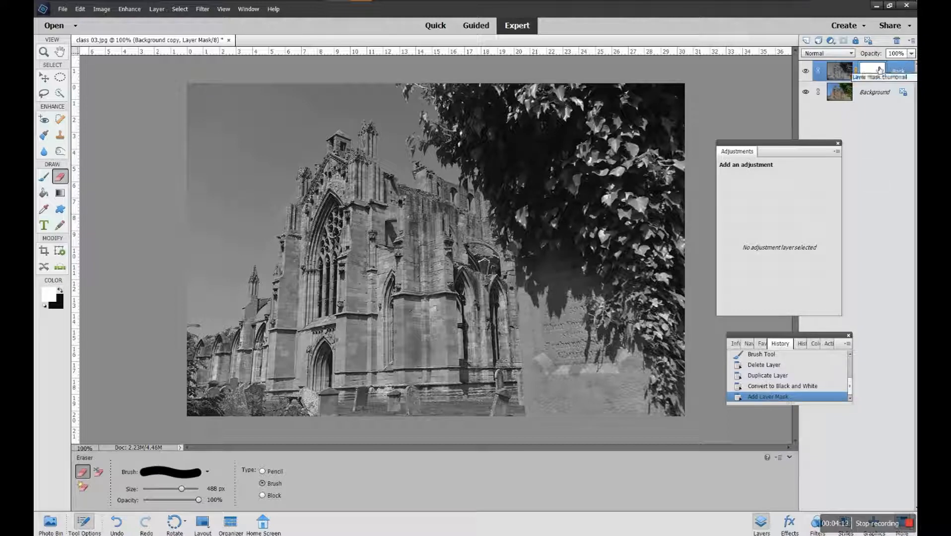
- Add an Invert adjustment layer above the masked black-and-white layer and delete it again
left_click(831, 41)
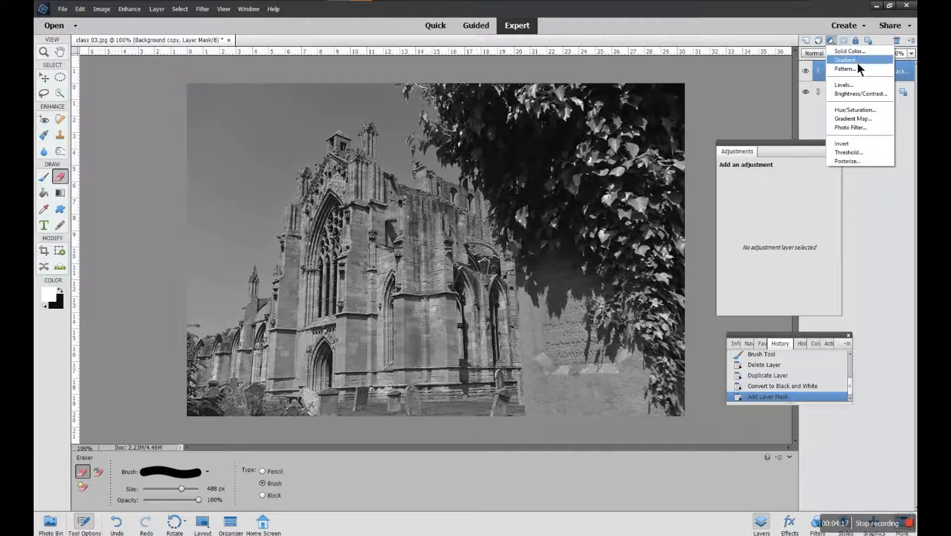
left_click(848, 144)
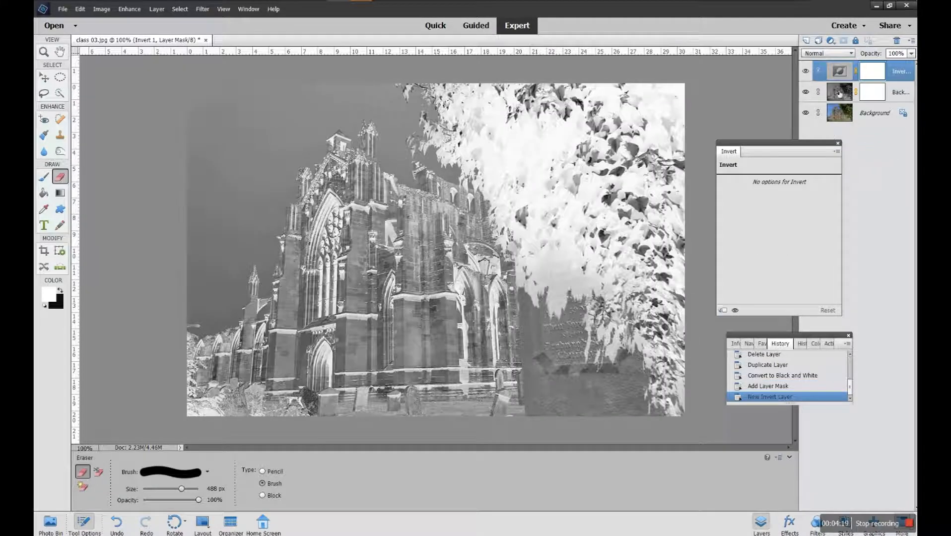
left_click_drag(903, 72, 897, 40)
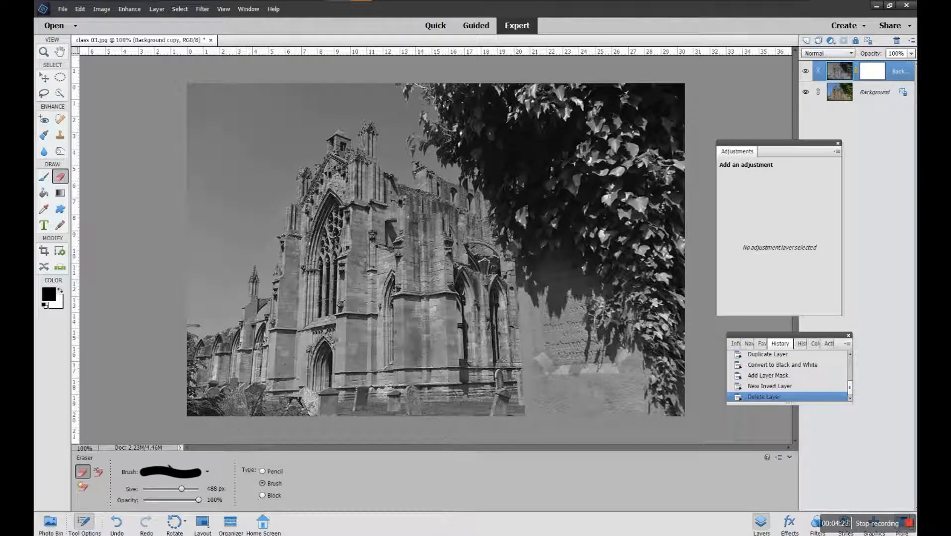
- Switch to the Brush tool and set its size to 87 px
left_click(44, 177)
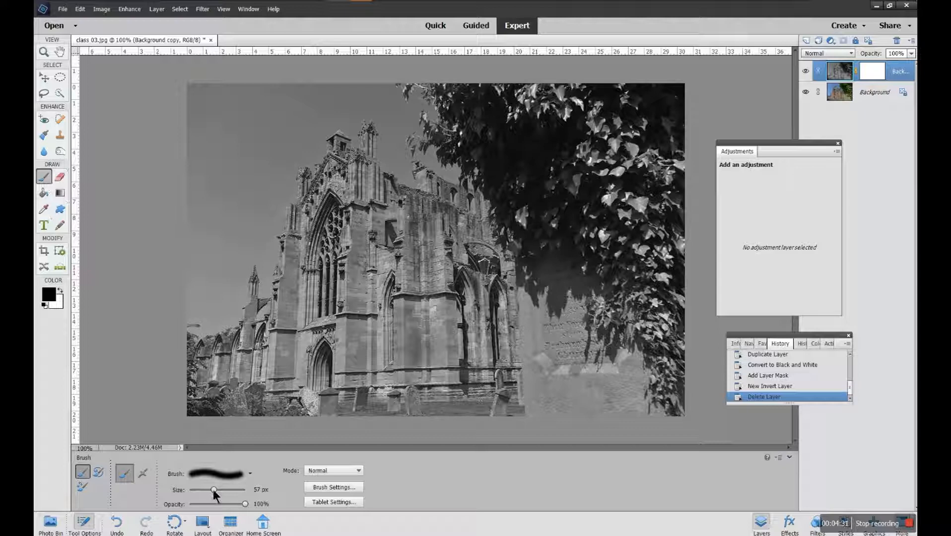
left_click_drag(213, 490, 221, 490)
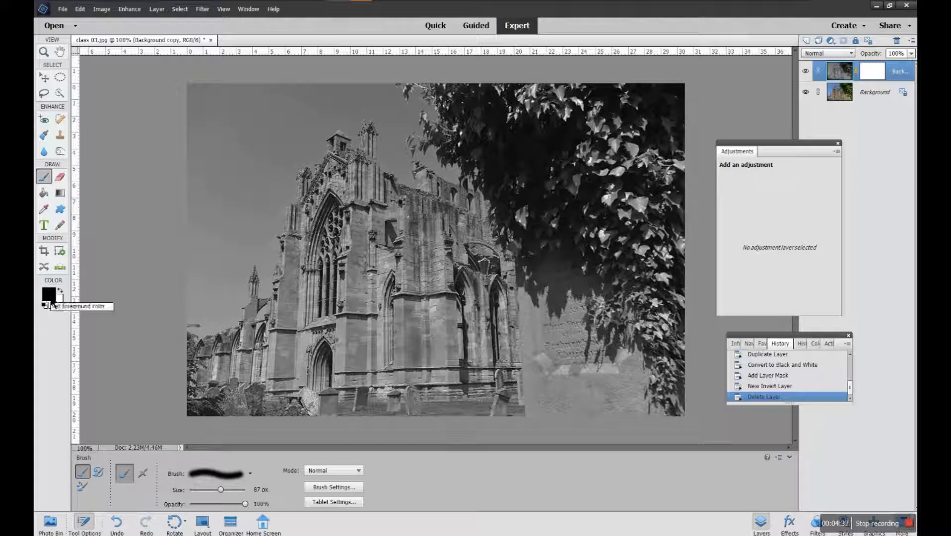
- Paint black strokes across the sky on the Background copy's image itself, and undo both strokes
mouse_move(307, 151)
left_mouse_down()
mouse_move(317, 137)
mouse_move(277, 183)
left_mouse_up()
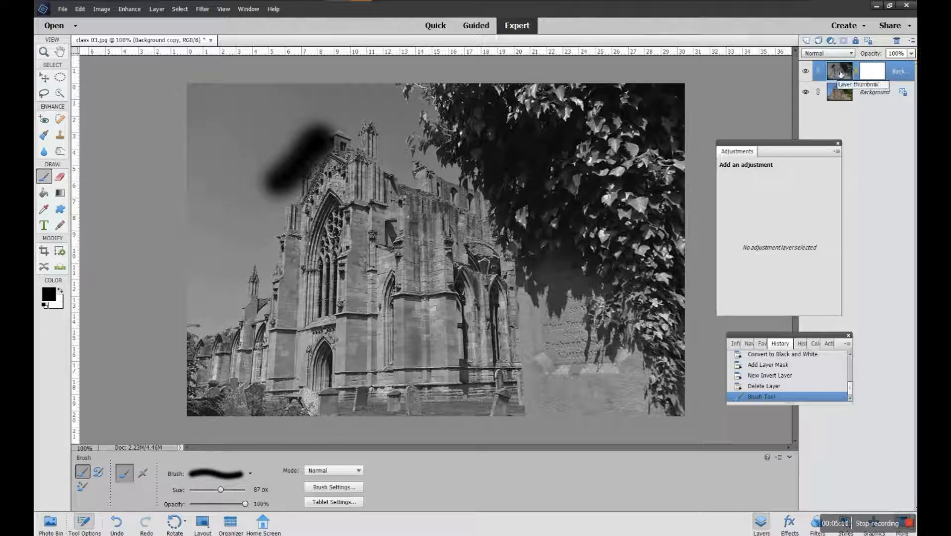
mouse_move(308, 144)
left_mouse_down()
mouse_move(248, 188)
mouse_move(218, 193)
left_mouse_up()
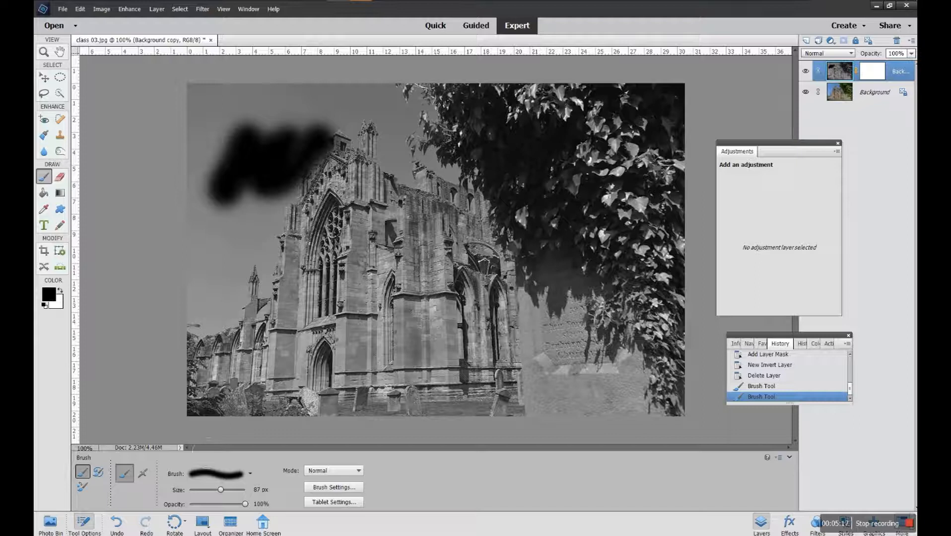
left_click(116, 522)
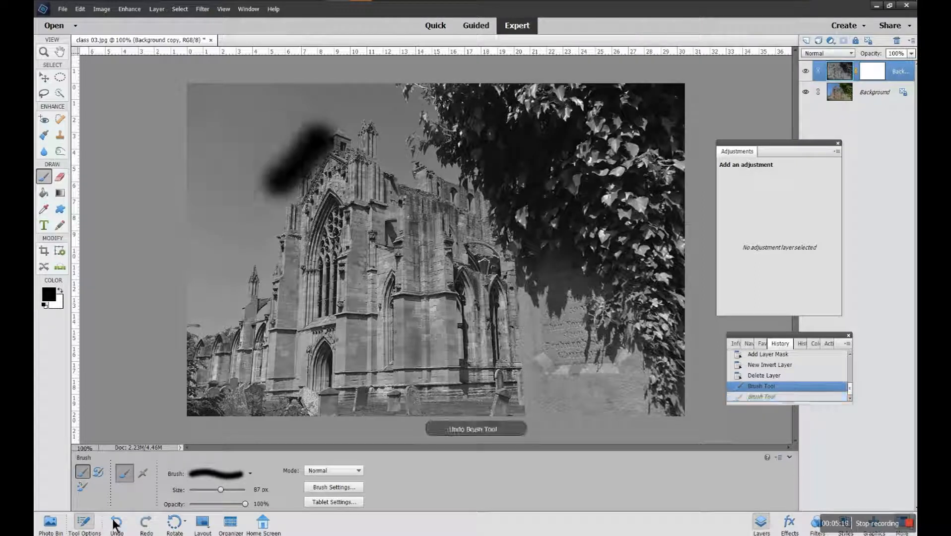
left_click(116, 523)
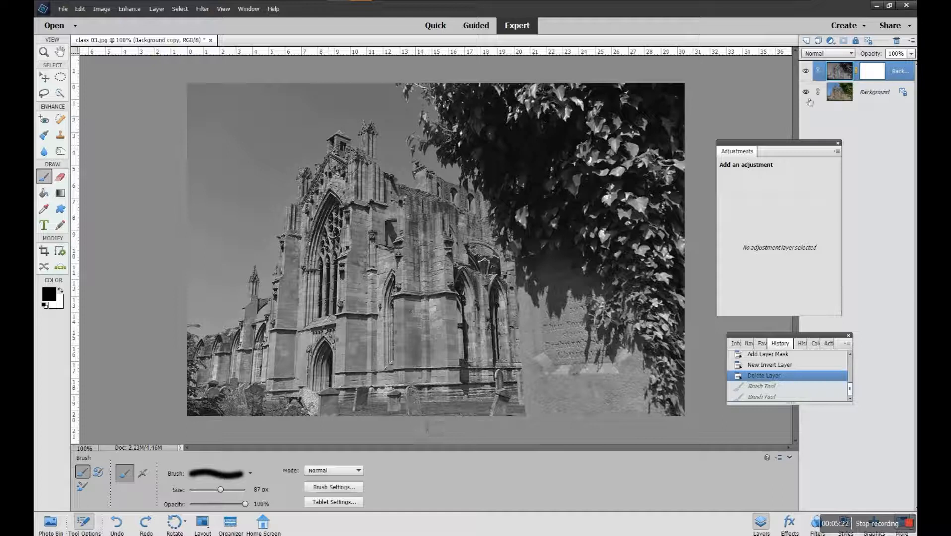
- Paint black on the Background copy's layer mask over the sky and the upper abbey to reveal the colour beneath
left_click(870, 70)
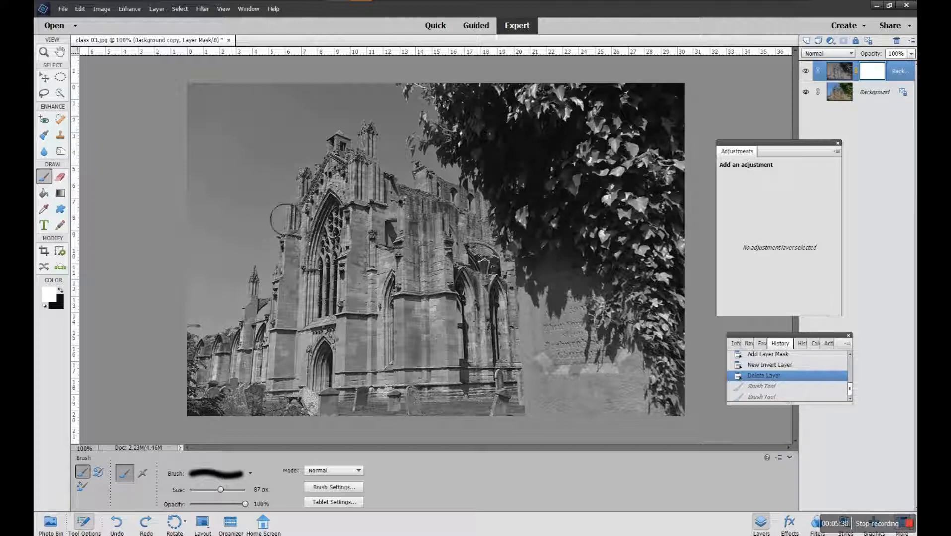
left_click(60, 291)
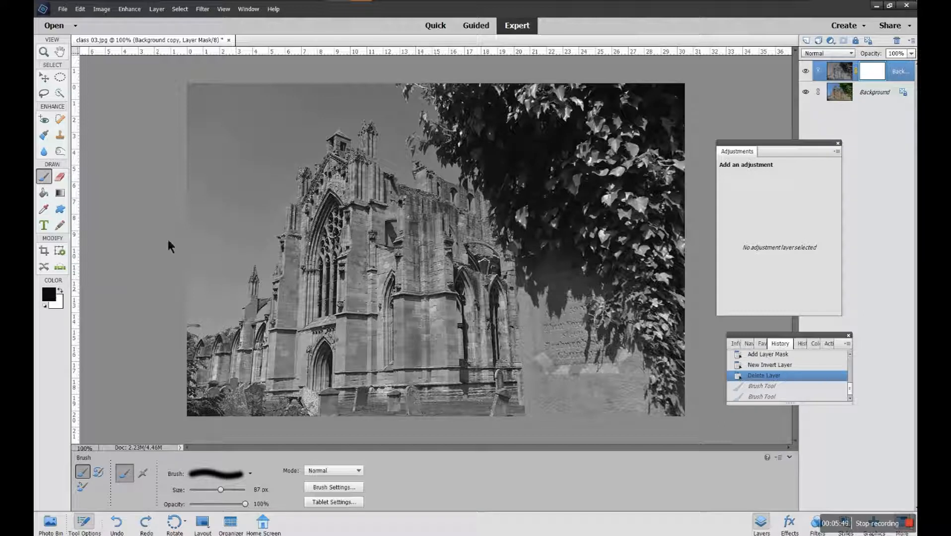
mouse_move(336, 147)
left_mouse_down()
mouse_move(282, 215)
mouse_move(296, 209)
mouse_move(277, 263)
mouse_move(279, 299)
mouse_move(280, 283)
mouse_move(248, 232)
mouse_move(241, 297)
mouse_move(255, 274)
mouse_move(244, 332)
mouse_move(220, 343)
mouse_move(221, 265)
mouse_move(216, 288)
mouse_move(236, 219)
mouse_move(213, 240)
mouse_move(216, 204)
mouse_move(213, 257)
mouse_move(221, 104)
mouse_move(213, 122)
mouse_move(249, 112)
mouse_move(348, 117)
mouse_move(226, 140)
mouse_move(266, 146)
mouse_move(221, 168)
mouse_move(234, 180)
mouse_move(304, 156)
mouse_move(275, 177)
mouse_move(271, 198)
mouse_move(239, 207)
mouse_move(262, 181)
mouse_move(400, 154)
mouse_move(323, 141)
mouse_move(362, 133)
mouse_move(309, 134)
mouse_move(404, 118)
mouse_move(362, 155)
mouse_move(426, 176)
mouse_move(393, 186)
mouse_move(368, 182)
left_mouse_up()
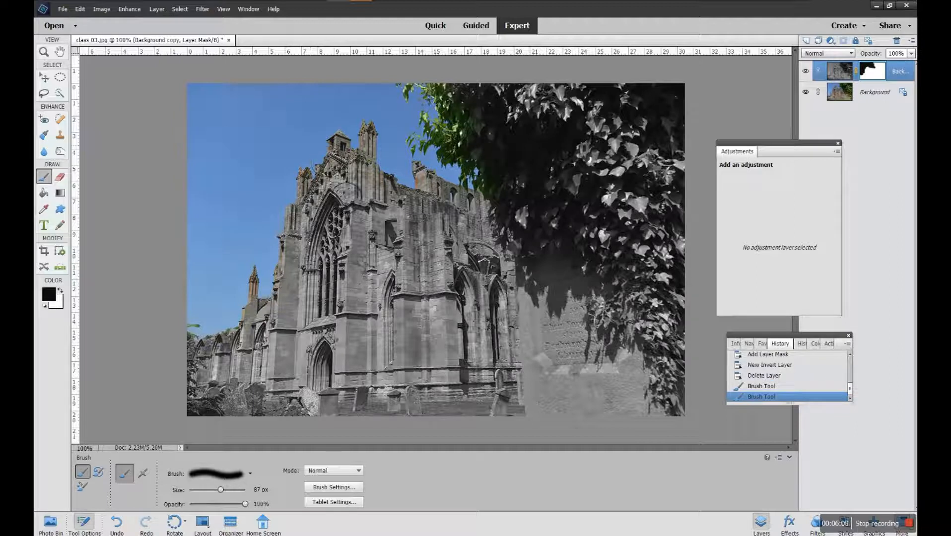
left_click(374, 205)
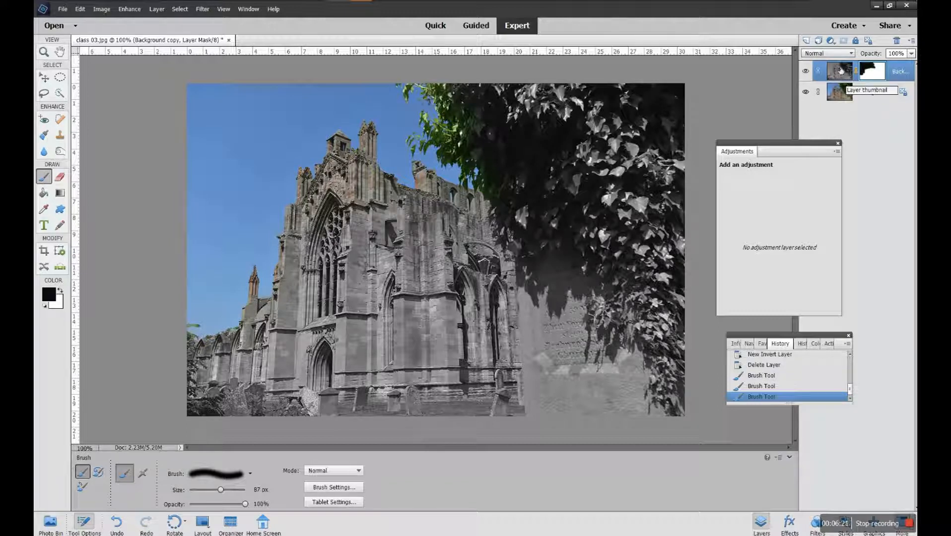
- Disable the Background copy's layer mask to show the whole black-and-white image, and enable the mask again
right_click(877, 73)
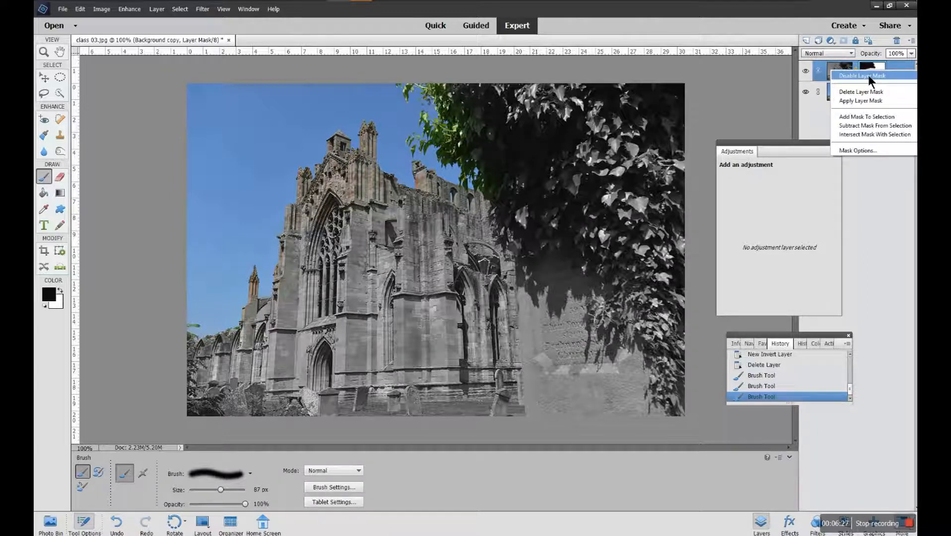
left_click(863, 76)
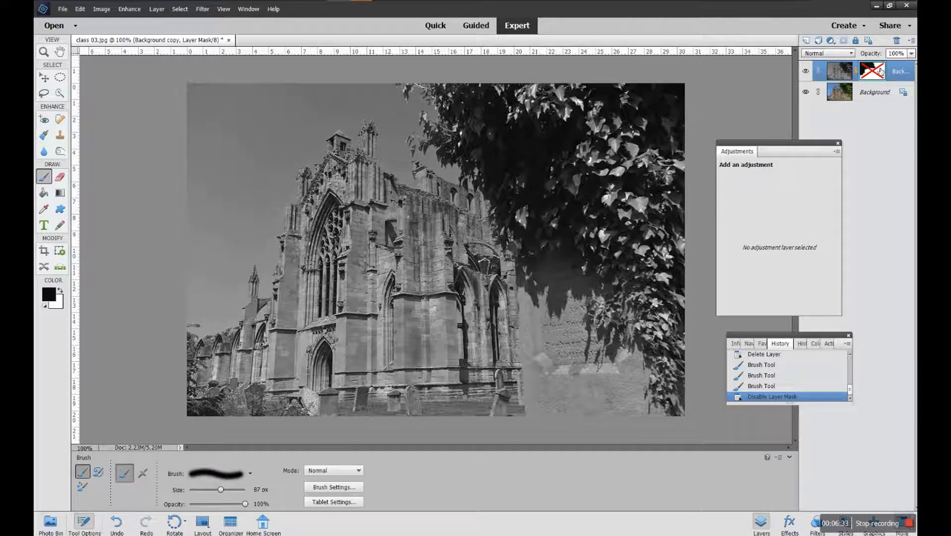
right_click(879, 71)
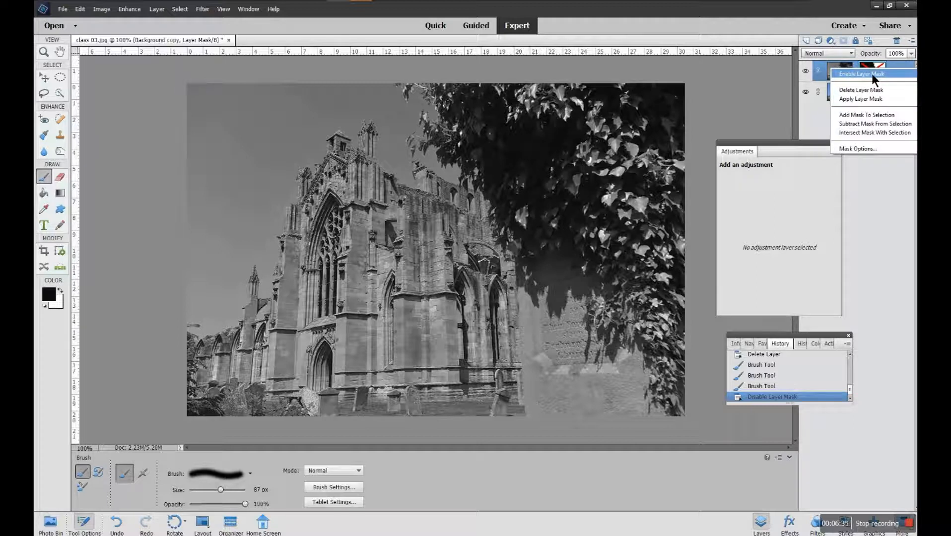
left_click(863, 74)
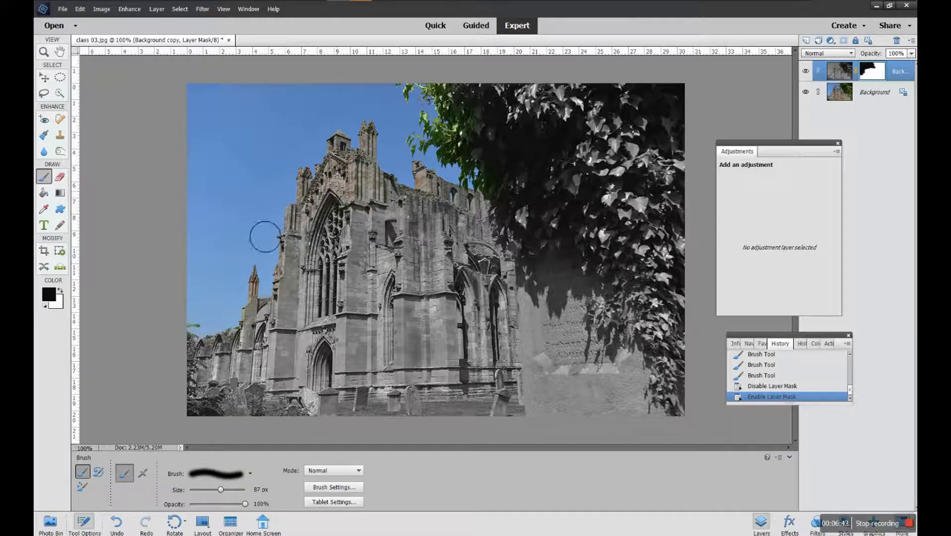
- Paint white on the Background copy's layer mask over the sky and upper abbey to bring back the black-and-white image
left_click(60, 293)
mouse_move(253, 110)
left_mouse_down()
mouse_move(218, 127)
mouse_move(217, 113)
mouse_move(409, 99)
mouse_move(206, 116)
mouse_move(213, 347)
mouse_move(258, 286)
mouse_move(267, 317)
mouse_move(289, 297)
mouse_move(289, 234)
mouse_move(304, 188)
mouse_move(336, 143)
mouse_move(366, 133)
mouse_move(191, 148)
mouse_move(342, 156)
left_mouse_up()
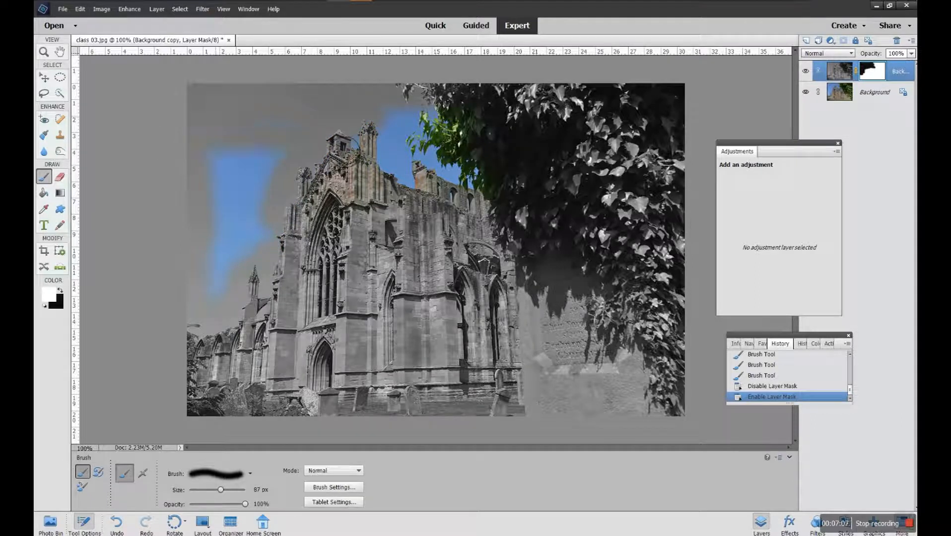
mouse_move(195, 194)
left_mouse_down()
mouse_move(284, 178)
mouse_move(225, 205)
mouse_move(234, 166)
mouse_move(208, 182)
mouse_move(285, 199)
mouse_move(248, 195)
mouse_move(225, 238)
mouse_move(246, 257)
mouse_move(208, 335)
mouse_move(280, 257)
mouse_move(289, 228)
mouse_move(240, 282)
left_mouse_up()
mouse_move(329, 171)
left_mouse_down()
mouse_move(371, 127)
mouse_move(452, 215)
mouse_move(438, 172)
mouse_move(461, 199)
mouse_move(459, 172)
mouse_move(486, 209)
mouse_move(461, 179)
left_mouse_up()
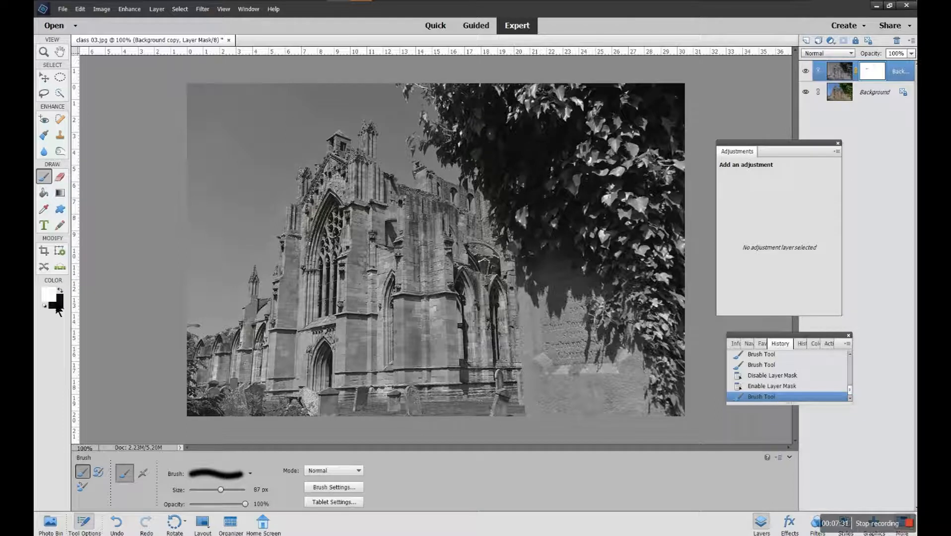
- Paint black on the layer mask over the sky beside the abbey's left side, and cover that area again with white
left_click(60, 291)
mouse_move(259, 272)
left_mouse_down()
mouse_move(229, 308)
mouse_move(266, 299)
mouse_move(295, 312)
mouse_move(241, 343)
mouse_move(209, 314)
mouse_move(206, 272)
mouse_move(290, 251)
mouse_move(248, 236)
mouse_move(290, 245)
mouse_move(276, 218)
mouse_move(191, 215)
mouse_move(291, 212)
mouse_move(193, 195)
mouse_move(333, 191)
mouse_move(308, 158)
mouse_move(242, 169)
mouse_move(289, 154)
mouse_move(295, 176)
left_mouse_up()
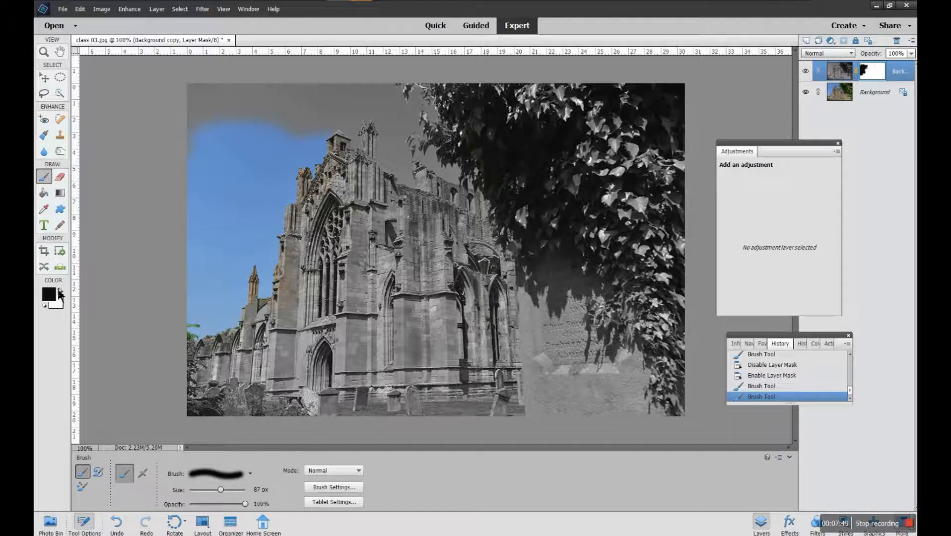
left_click(58, 293)
mouse_move(246, 137)
left_mouse_down()
mouse_move(191, 156)
mouse_move(320, 141)
mouse_move(216, 157)
mouse_move(204, 169)
mouse_move(233, 168)
mouse_move(348, 152)
mouse_move(183, 188)
mouse_move(186, 220)
mouse_move(206, 236)
mouse_move(211, 215)
mouse_move(211, 347)
mouse_move(272, 329)
mouse_move(220, 261)
mouse_move(234, 308)
mouse_move(248, 191)
mouse_move(293, 191)
mouse_move(301, 166)
mouse_move(277, 307)
mouse_move(296, 238)
mouse_move(258, 301)
left_mouse_up()
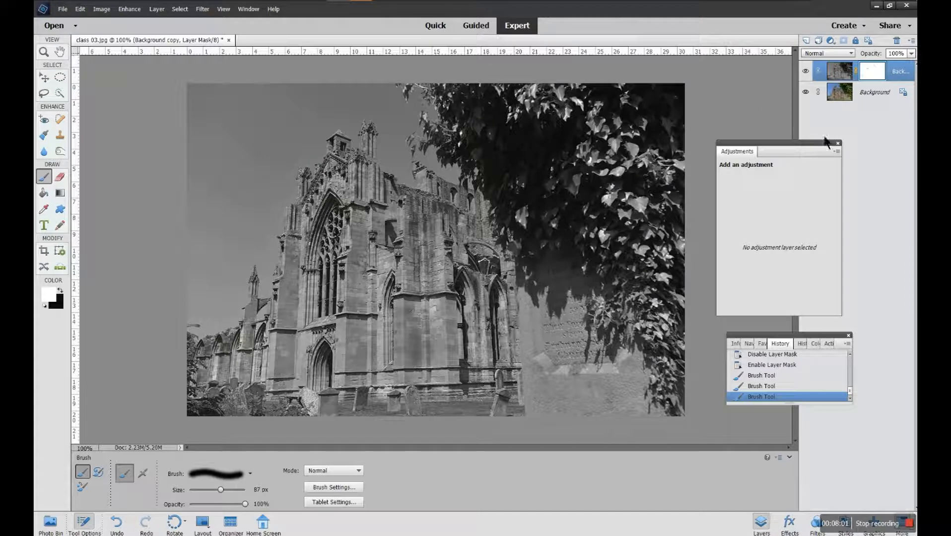
- Paint black on the layer mask over the upper sky and abbey tops, and toggle the Background copy's visibility to compare
left_click(59, 292)
mouse_move(353, 121)
left_mouse_down()
mouse_move(222, 107)
mouse_move(280, 137)
mouse_move(402, 122)
mouse_move(223, 112)
mouse_move(201, 152)
mouse_move(383, 129)
mouse_move(243, 149)
mouse_move(254, 179)
mouse_move(170, 236)
mouse_move(318, 211)
mouse_move(308, 215)
left_mouse_up()
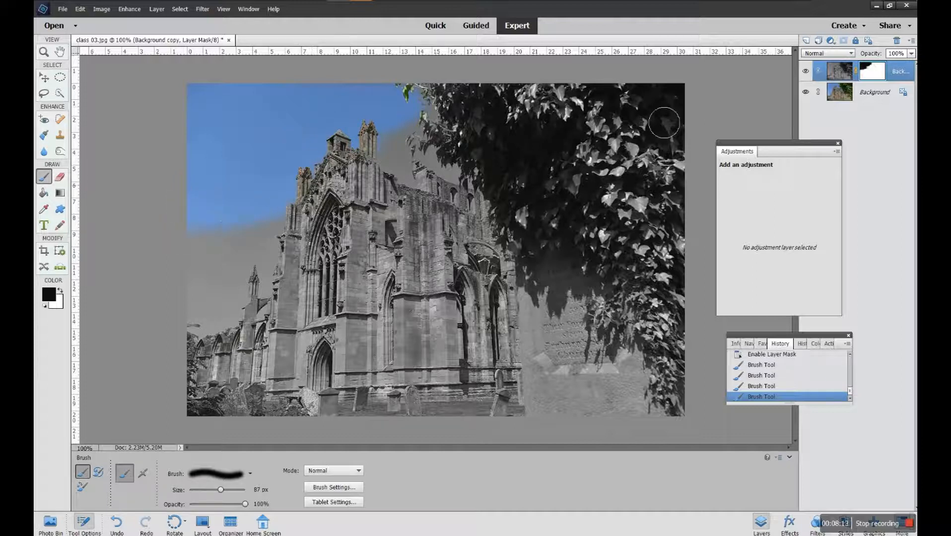
left_click(806, 71)
left_click(806, 71)
left_click(806, 72)
left_click(806, 72)
- Add a Hue/Saturation adjustment layer above the Background copy with Hue -116 and Saturation +46
left_click(836, 45)
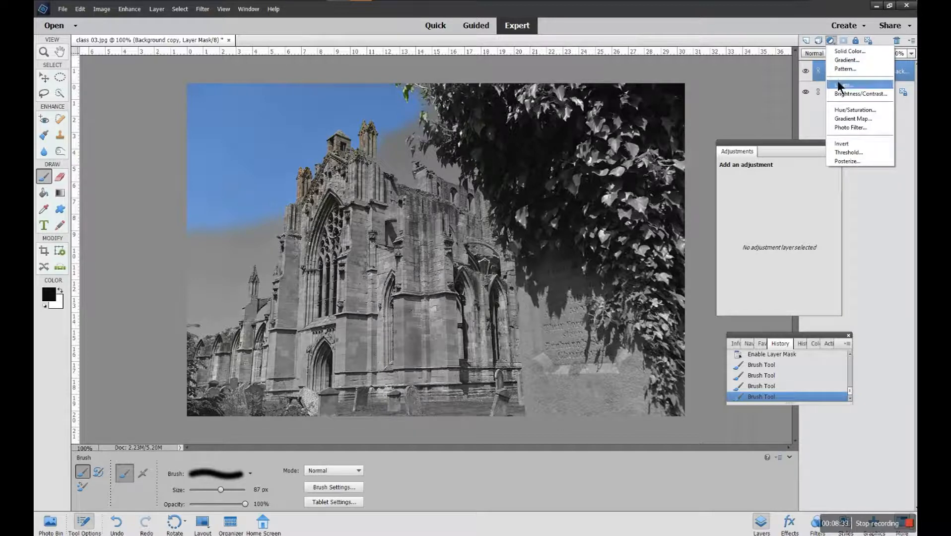
left_click(838, 111)
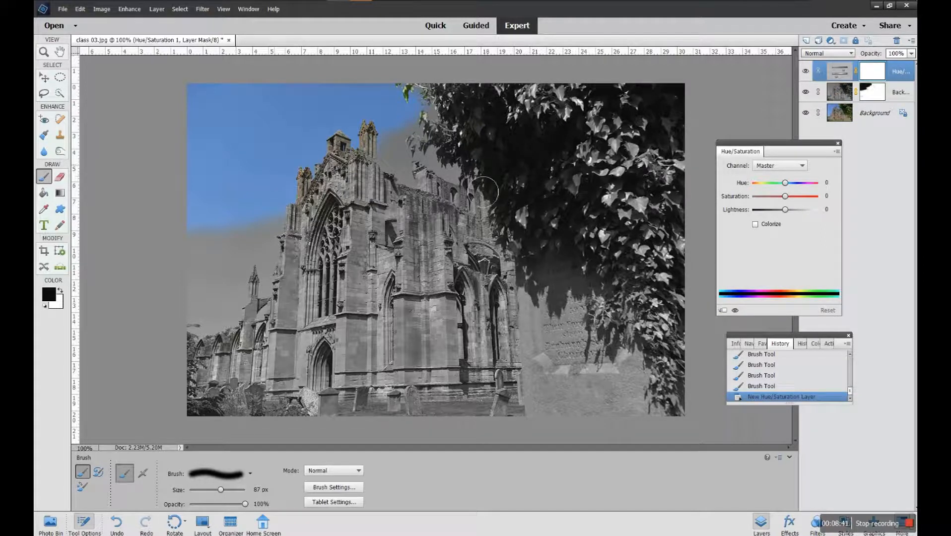
left_click_drag(785, 196, 811, 183)
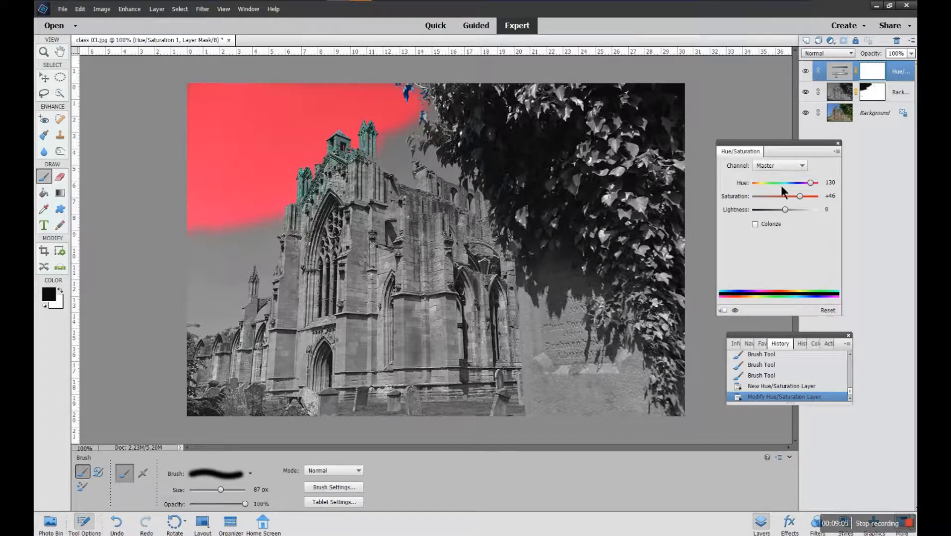
left_click_drag(811, 183, 767, 205)
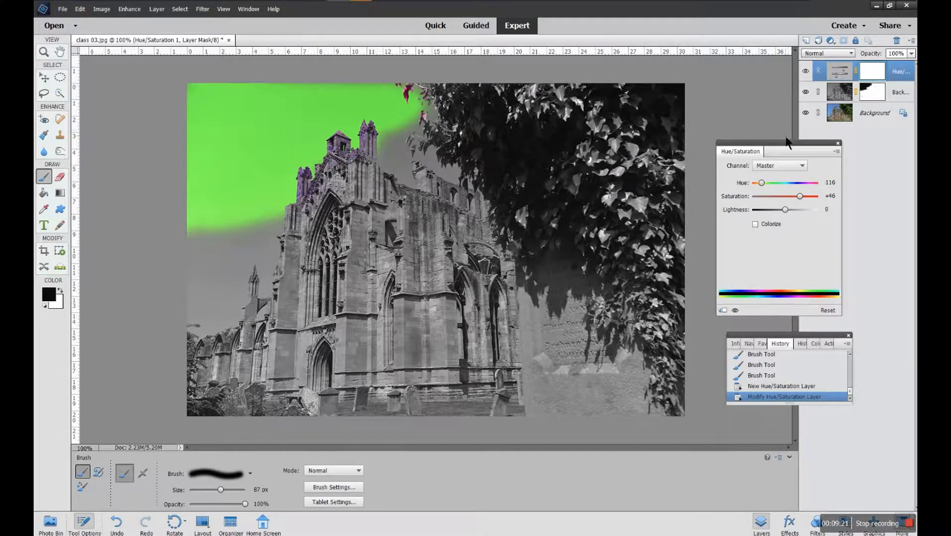
- Delete the Hue/Saturation adjustment layer and close the floating Adjustments panel
left_click_drag(789, 144, 756, 129)
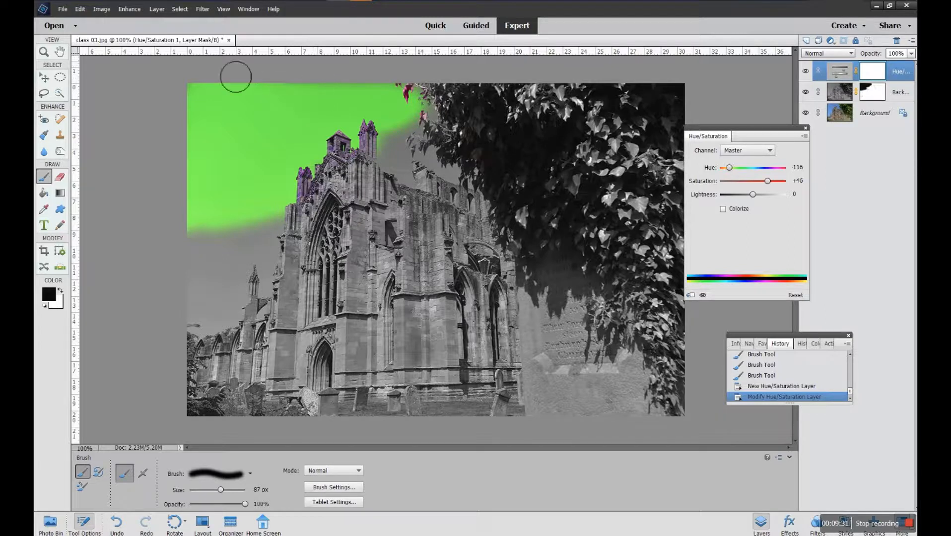
left_click(155, 15)
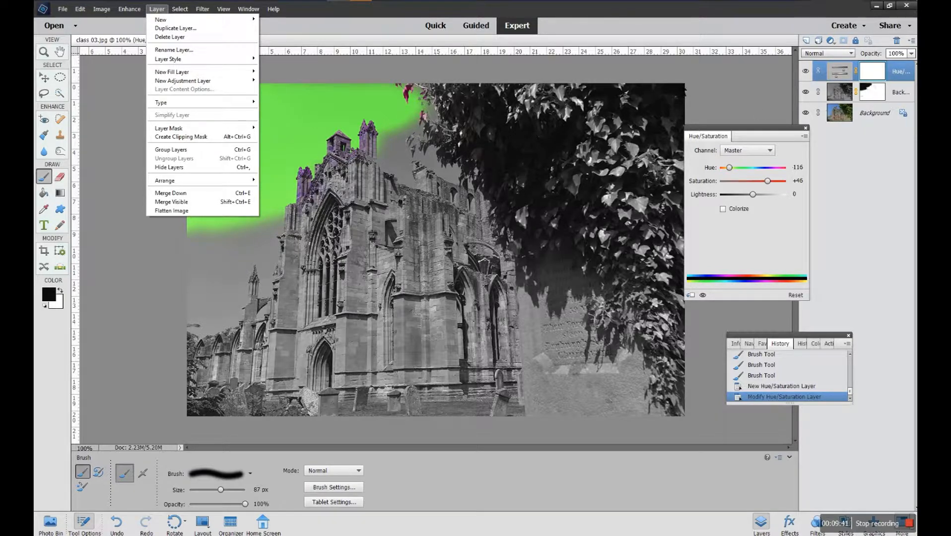
left_click(700, 85)
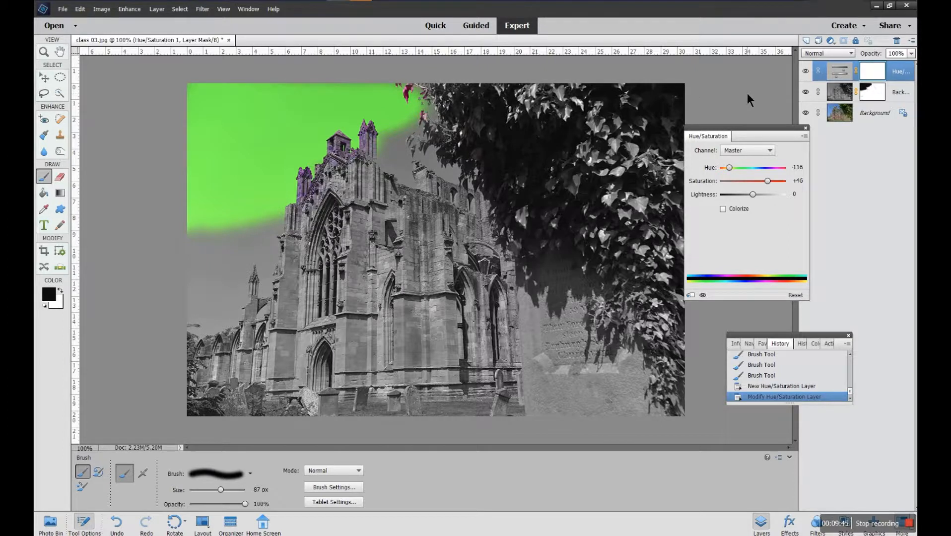
left_click_drag(754, 128, 738, 116)
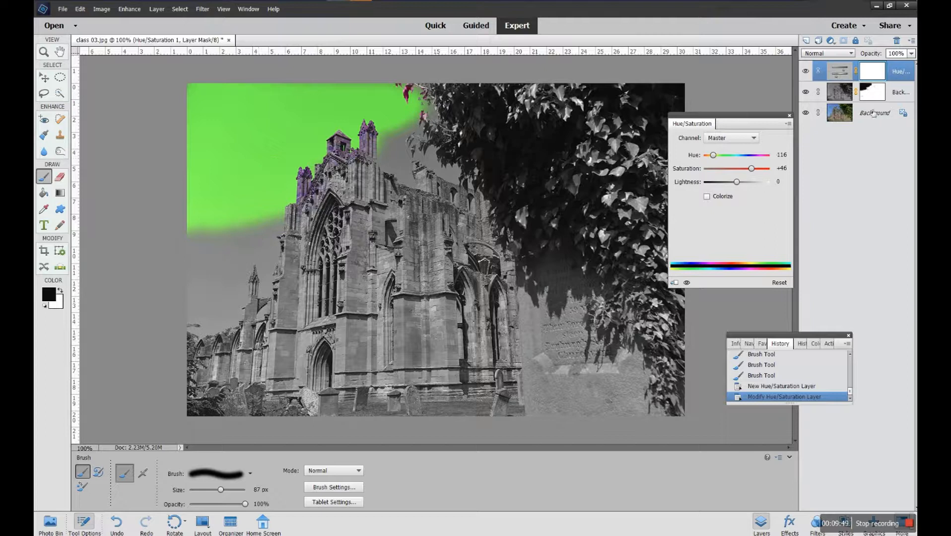
left_click_drag(900, 71, 899, 43)
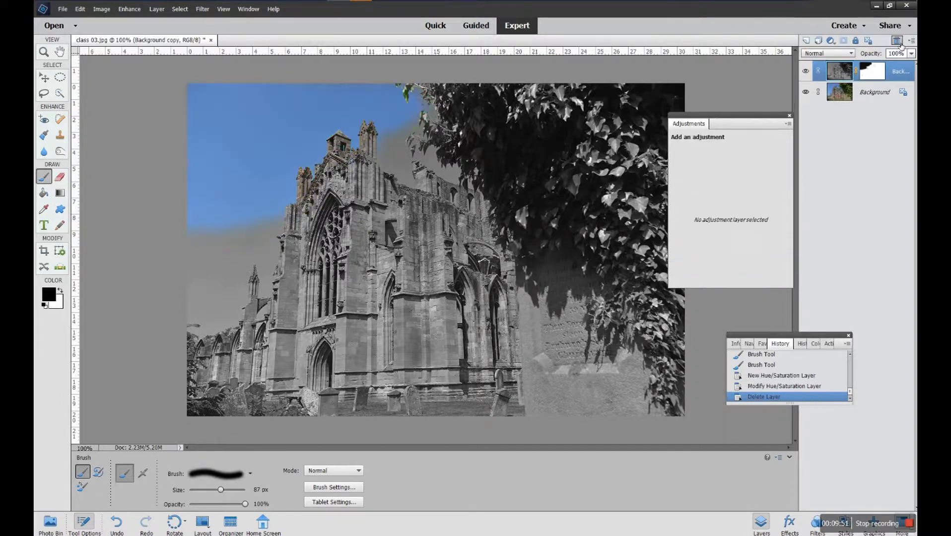
left_click(789, 117)
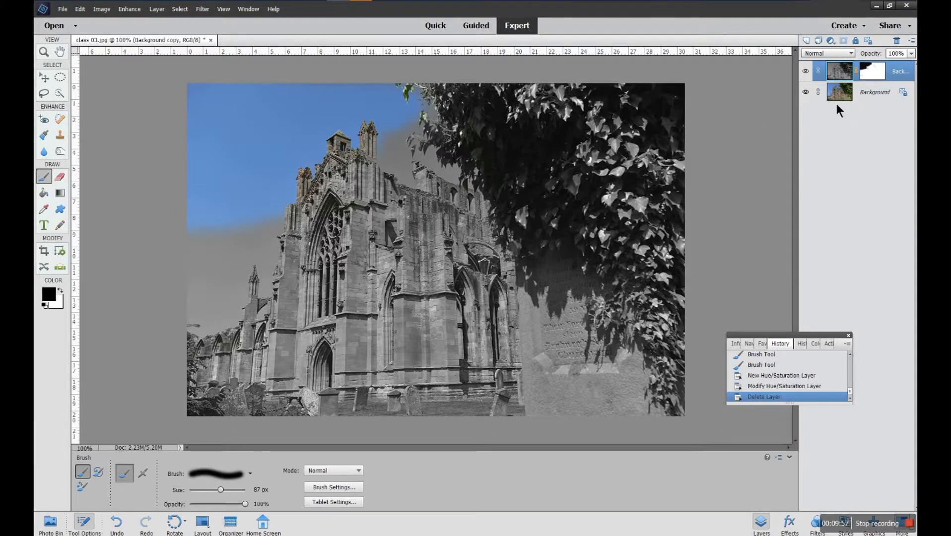
- Switch between the Background layer and the Background copy, ending with the copy's layer mask active
left_click(864, 97)
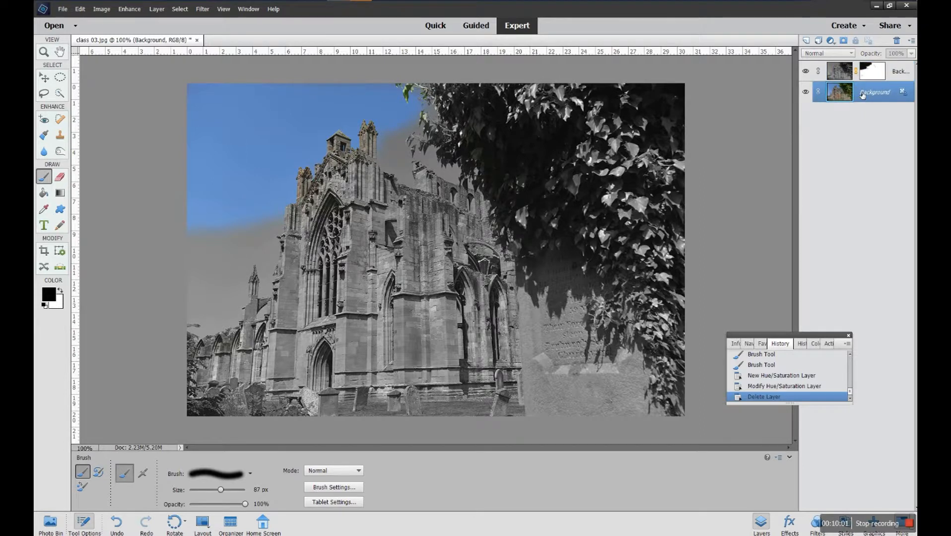
right_click(862, 94)
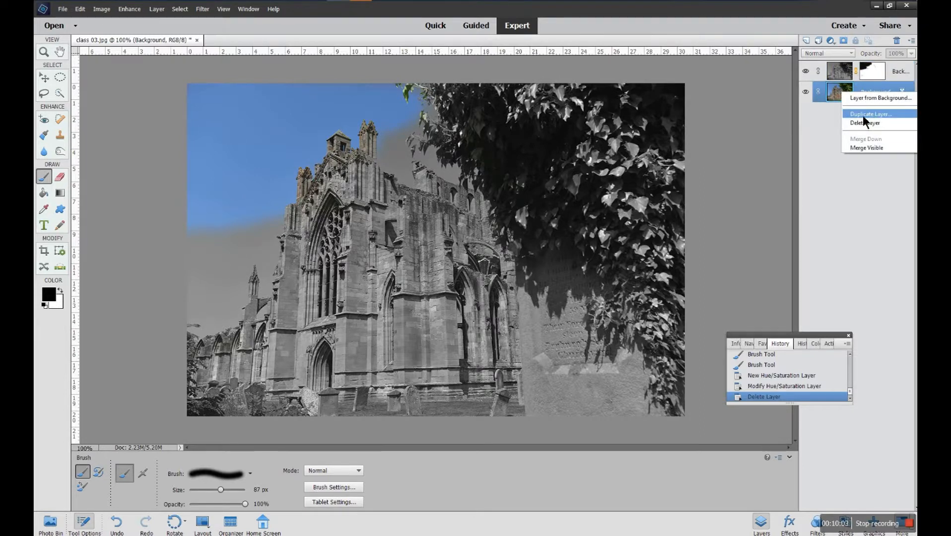
left_click(842, 73)
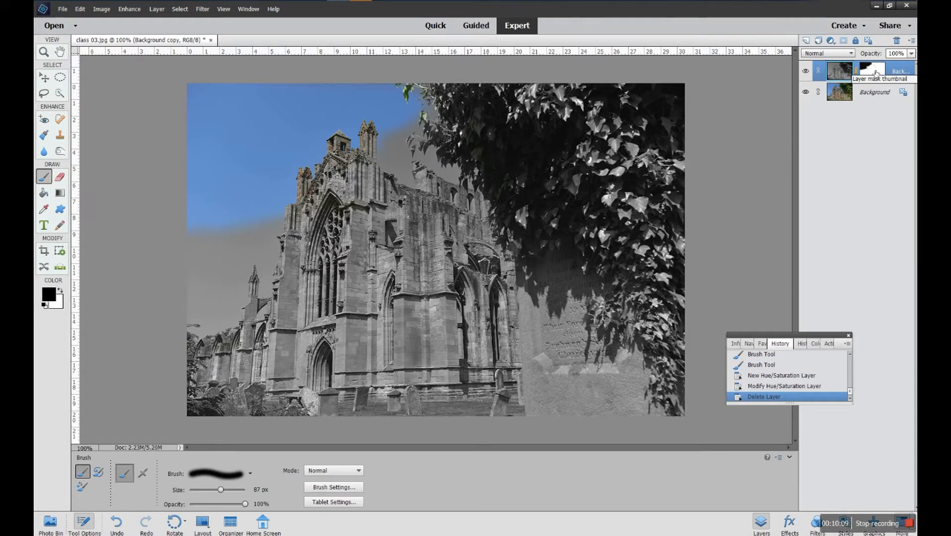
left_click(875, 92)
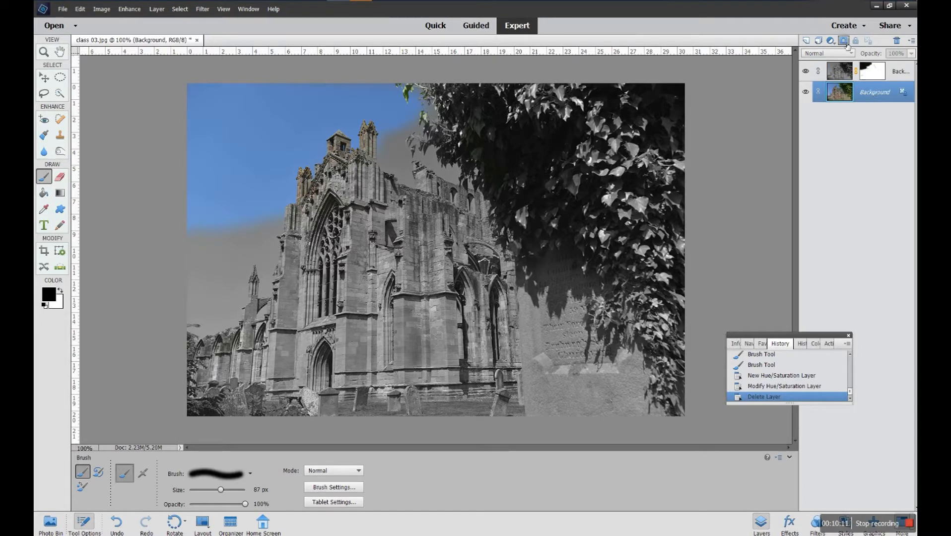
left_click(868, 69)
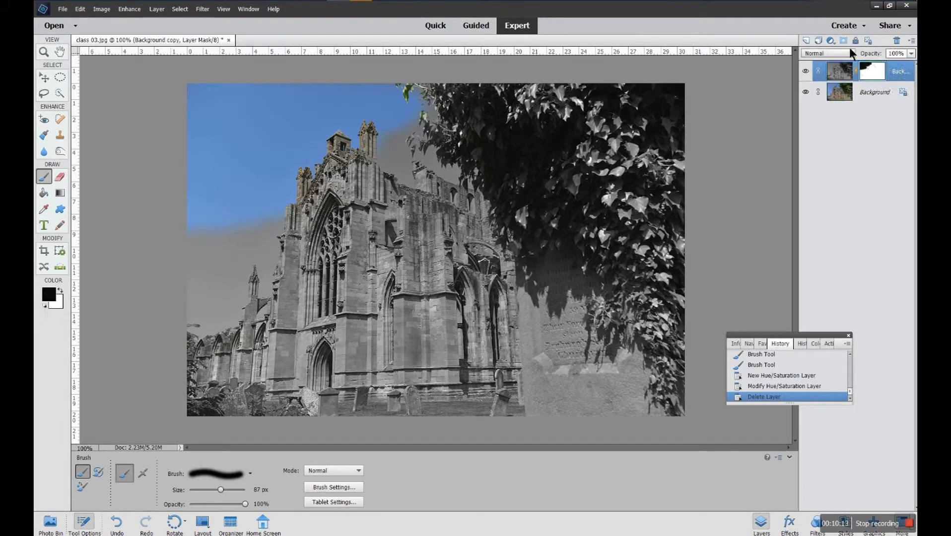